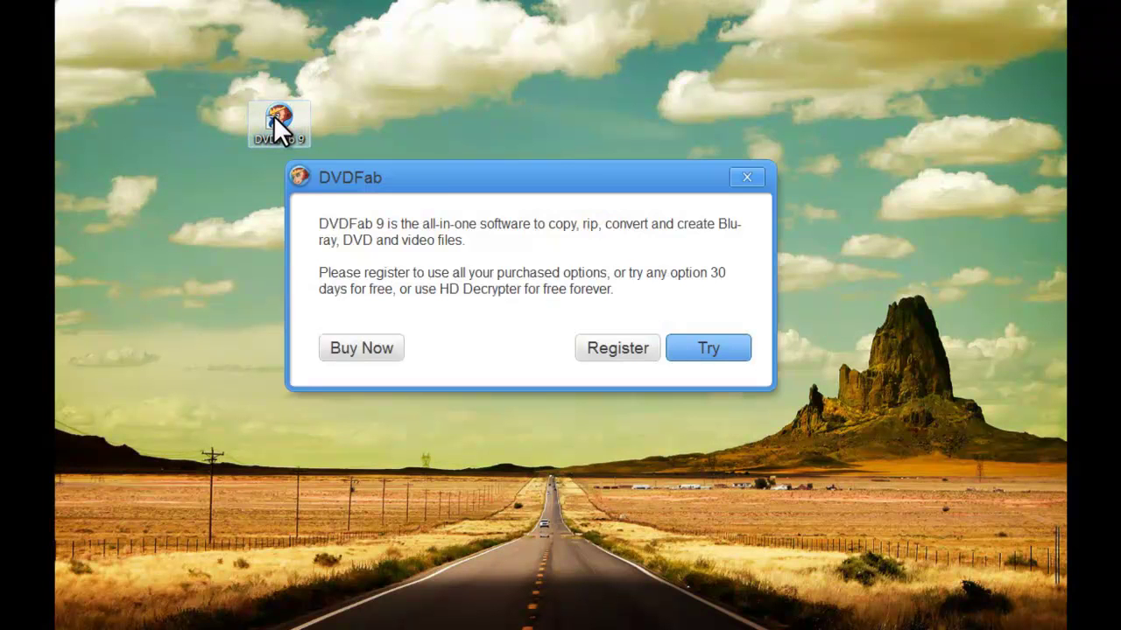
Open the Ripper in trial mode and load the Lost_Season_2 ISO from the shared DVD folder as the source.
{"action": "left_click", "coordinate": [704, 348]}
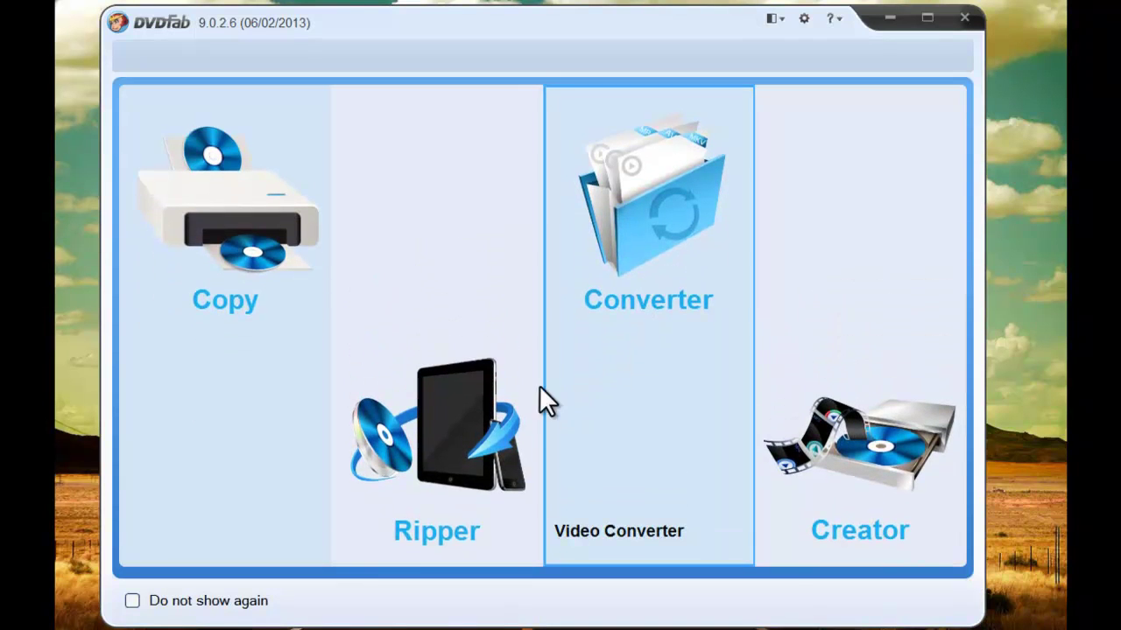
{"action": "left_click", "coordinate": [417, 463]}
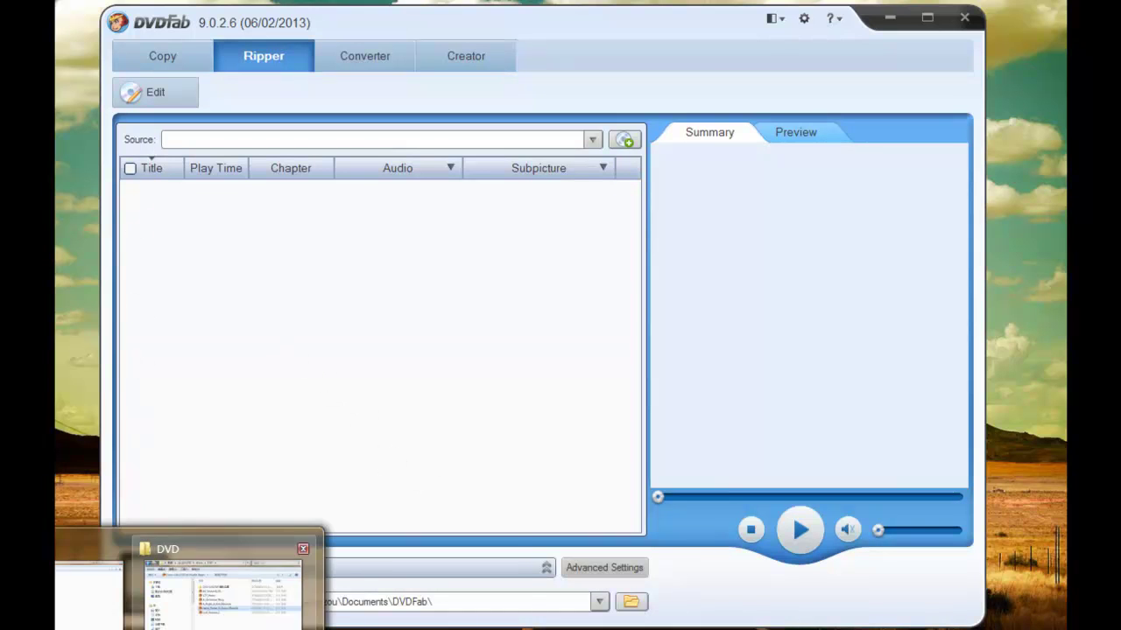
{"action": "left_click", "coordinate": [201, 627]}
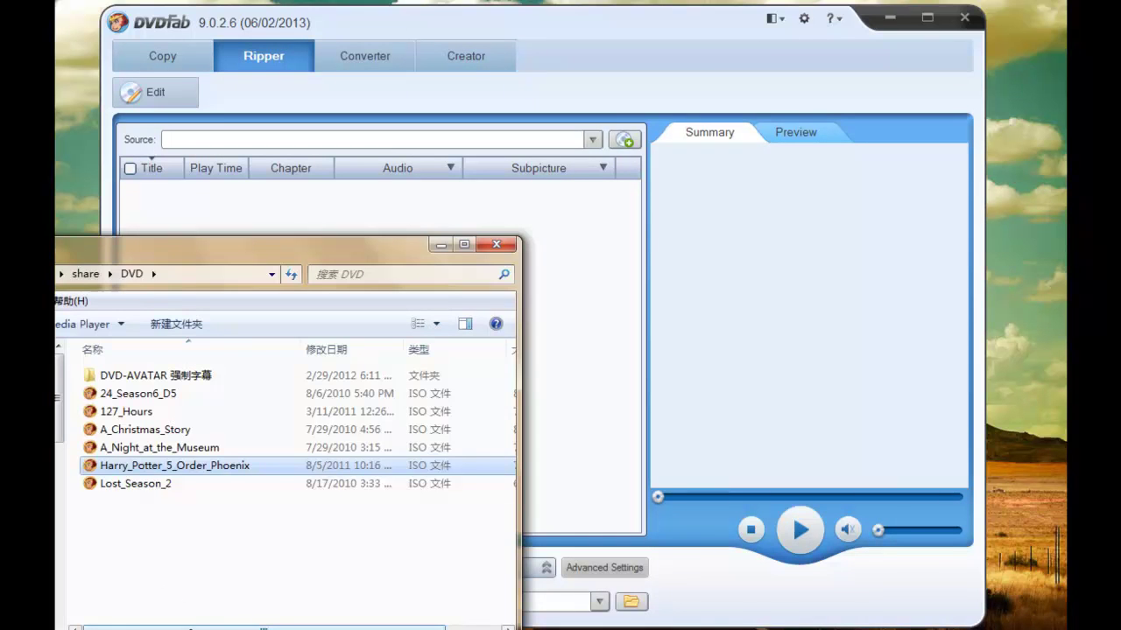
{"action": "left_click", "coordinate": [116, 486]}
{"action": "left_click_drag", "start_coordinate": [115, 485], "coordinate": [600, 379]}
{"action": "left_click", "coordinate": [441, 245]}
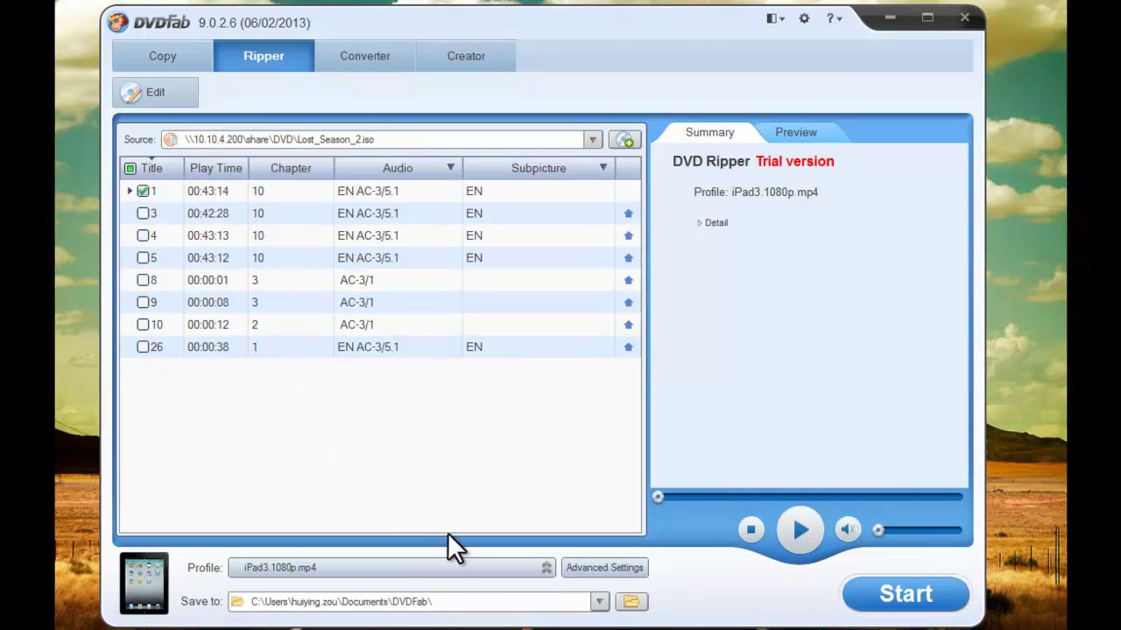
Set the output profile to iPad4 from the Apple device profiles.
{"action": "left_click", "coordinate": [533, 569]}
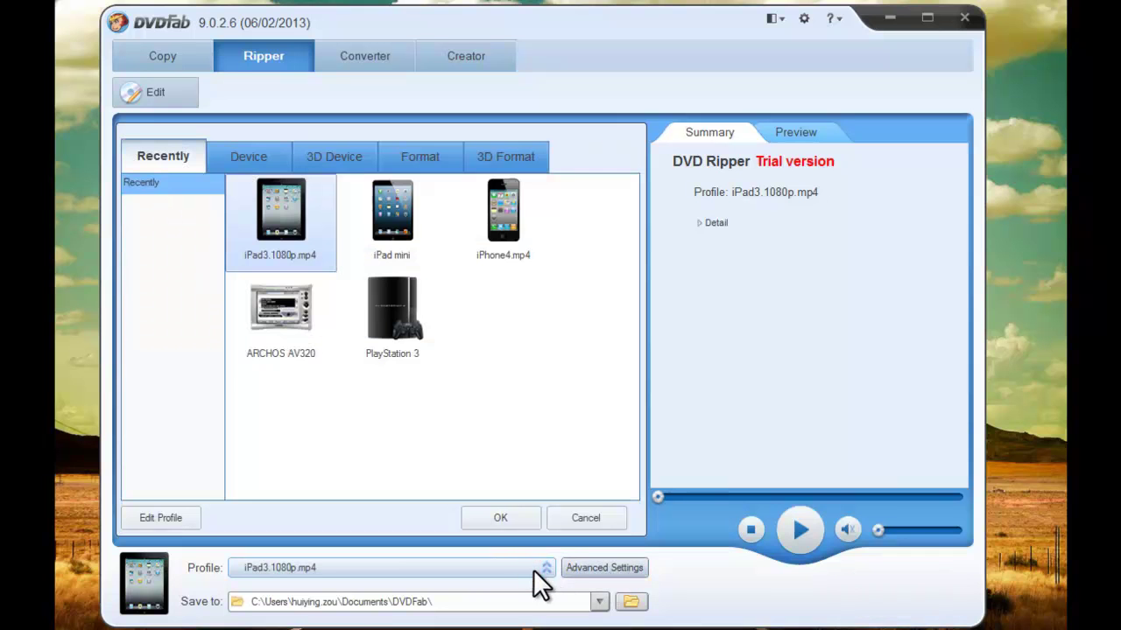
{"action": "left_click", "coordinate": [242, 167]}
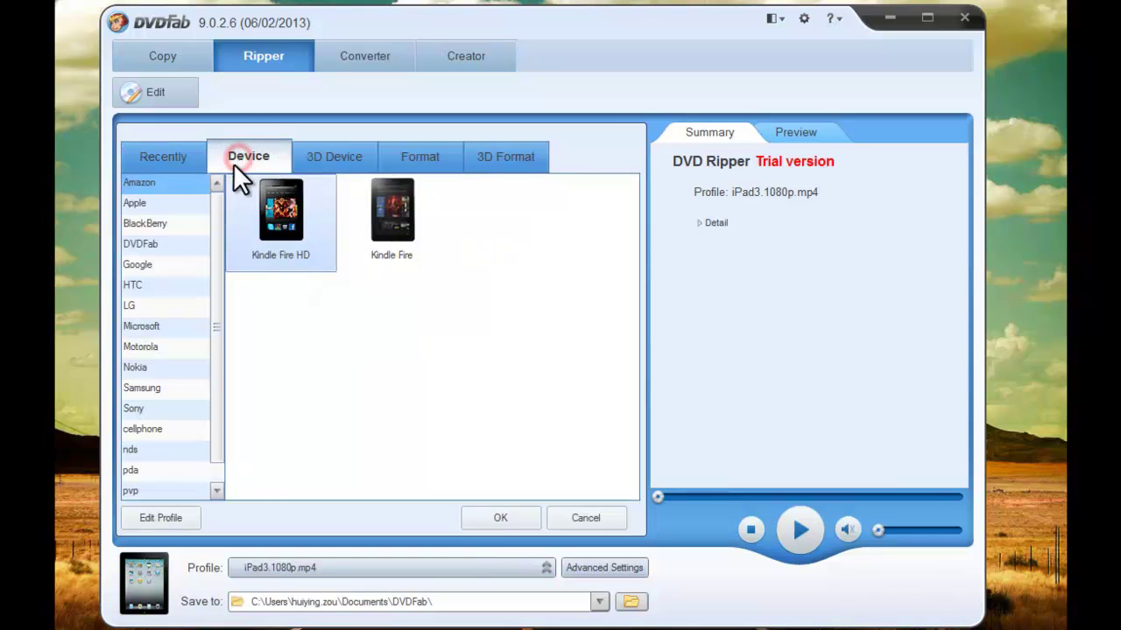
{"action": "left_click", "coordinate": [157, 205]}
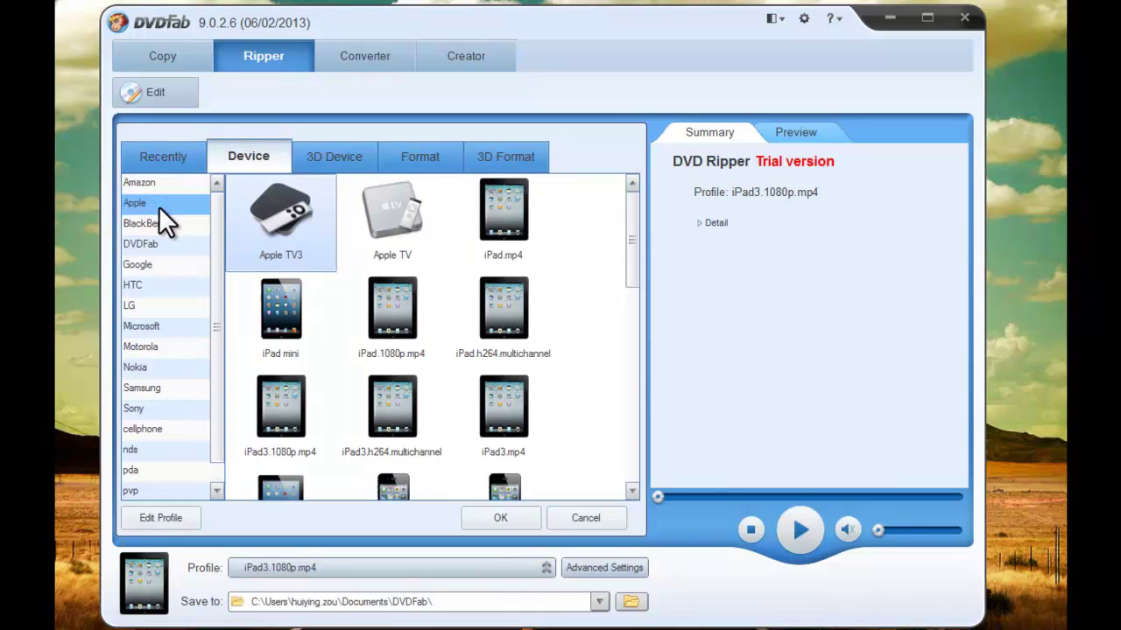
{"action": "left_click_drag", "start_coordinate": [633, 275], "coordinate": [641, 301]}
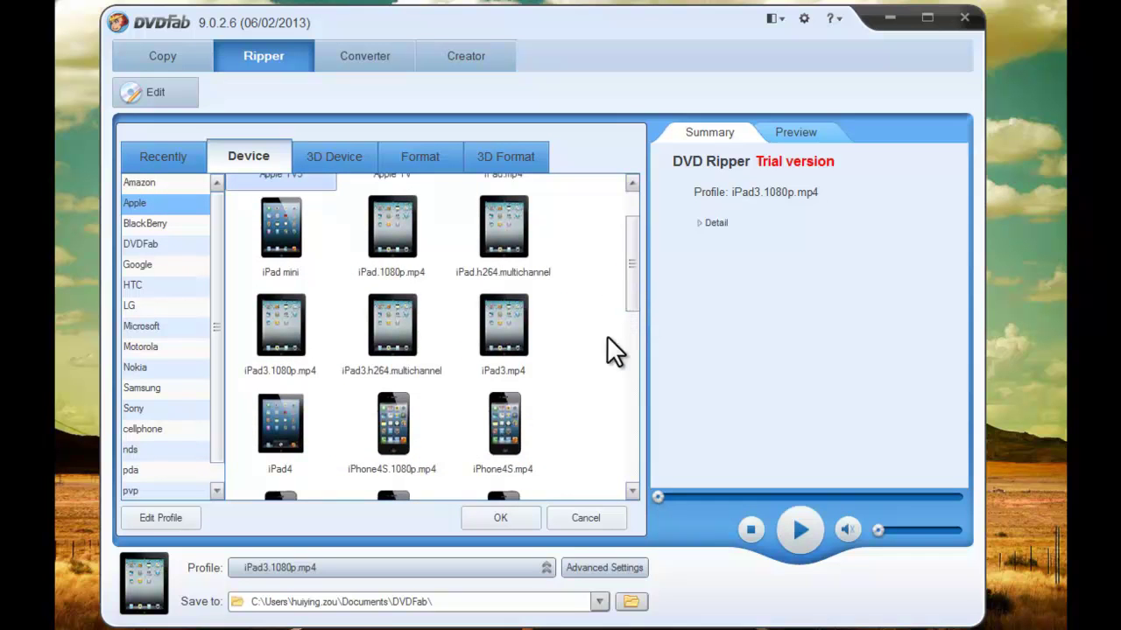
{"action": "left_click", "coordinate": [287, 454]}
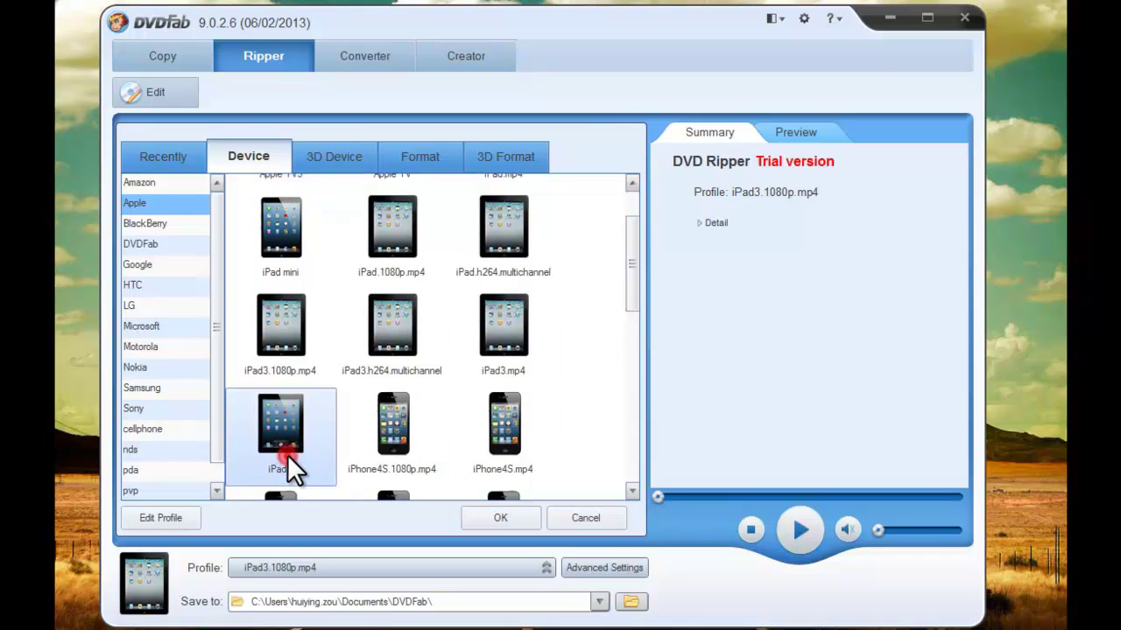
{"action": "double_click", "coordinate": [287, 454]}
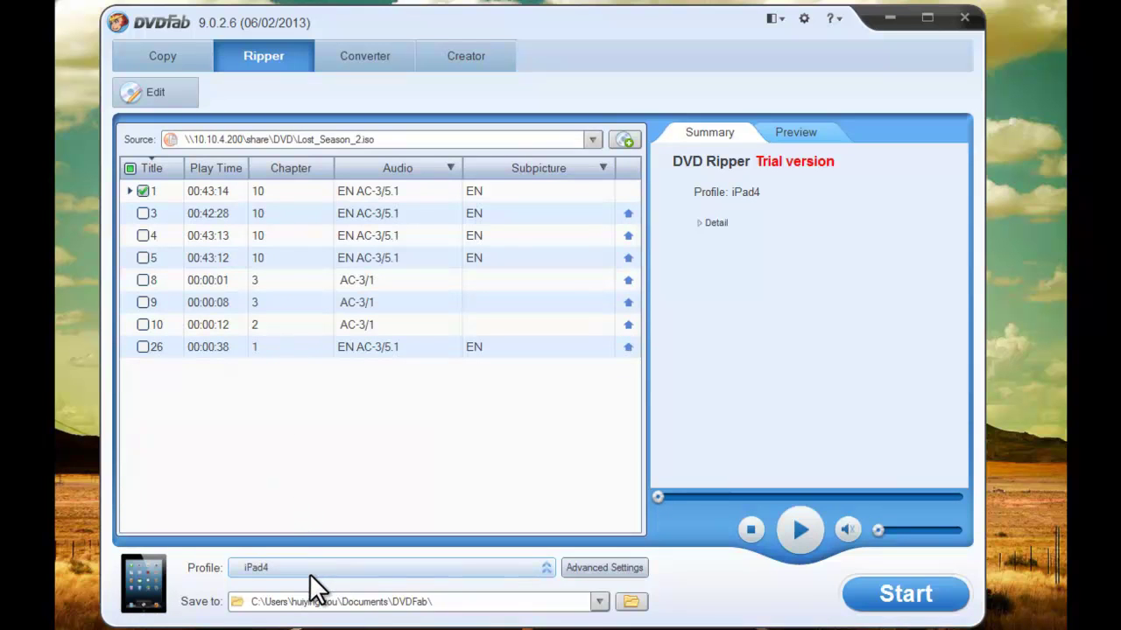
Review the iPad4 profile's advanced video, audio, subtitle and file information settings.
{"action": "left_click", "coordinate": [595, 570]}
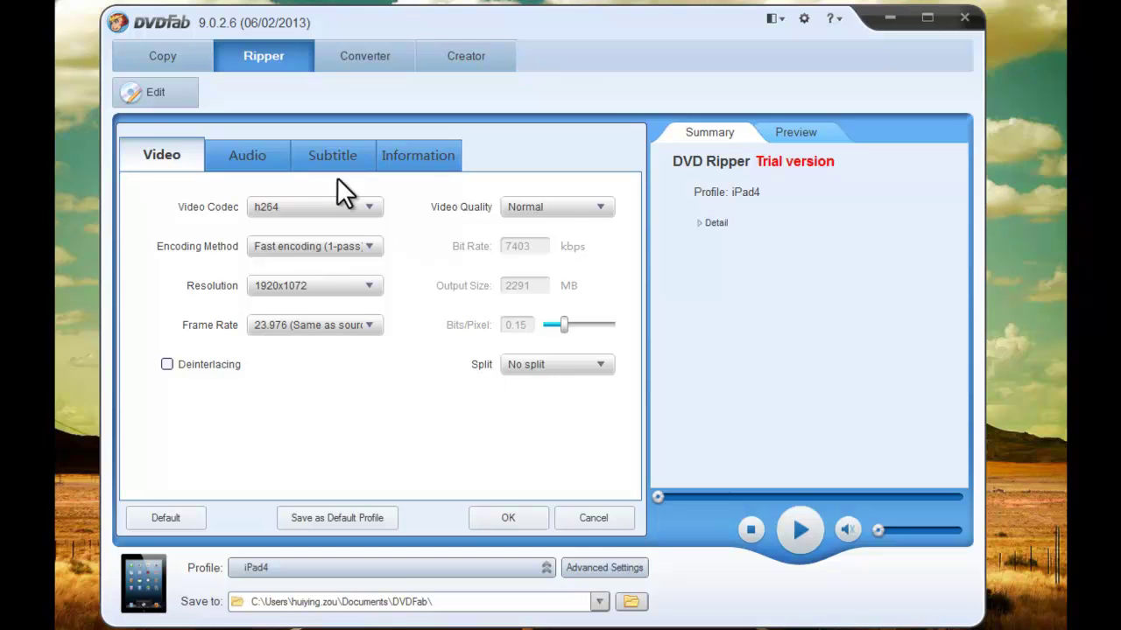
{"action": "left_click", "coordinate": [249, 158]}
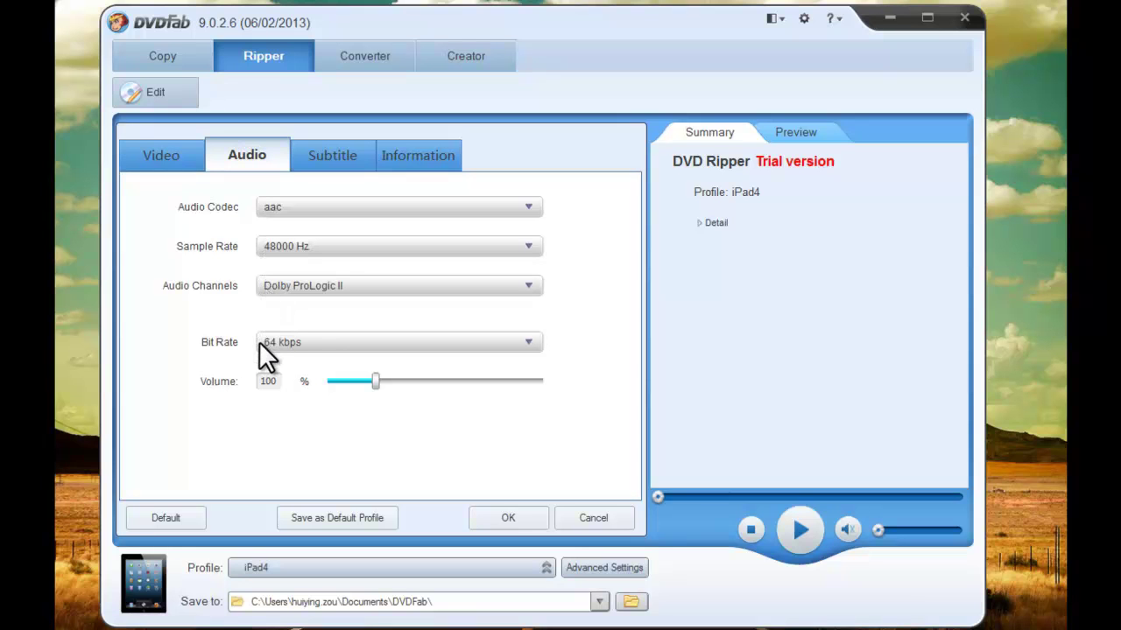
{"action": "left_click", "coordinate": [331, 158]}
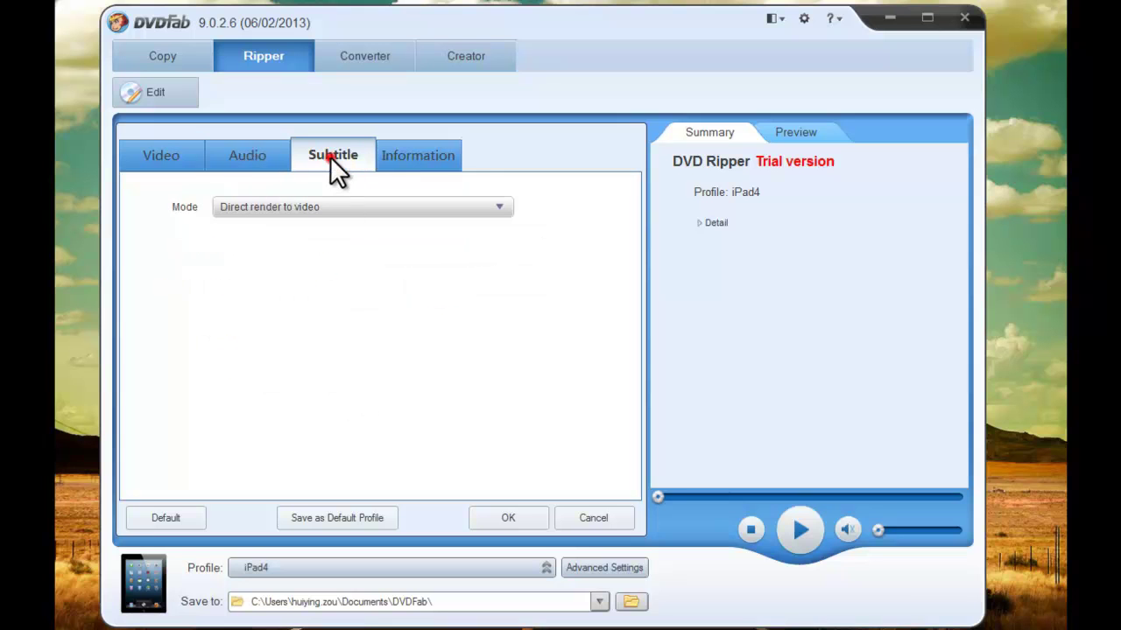
{"action": "left_click", "coordinate": [419, 160]}
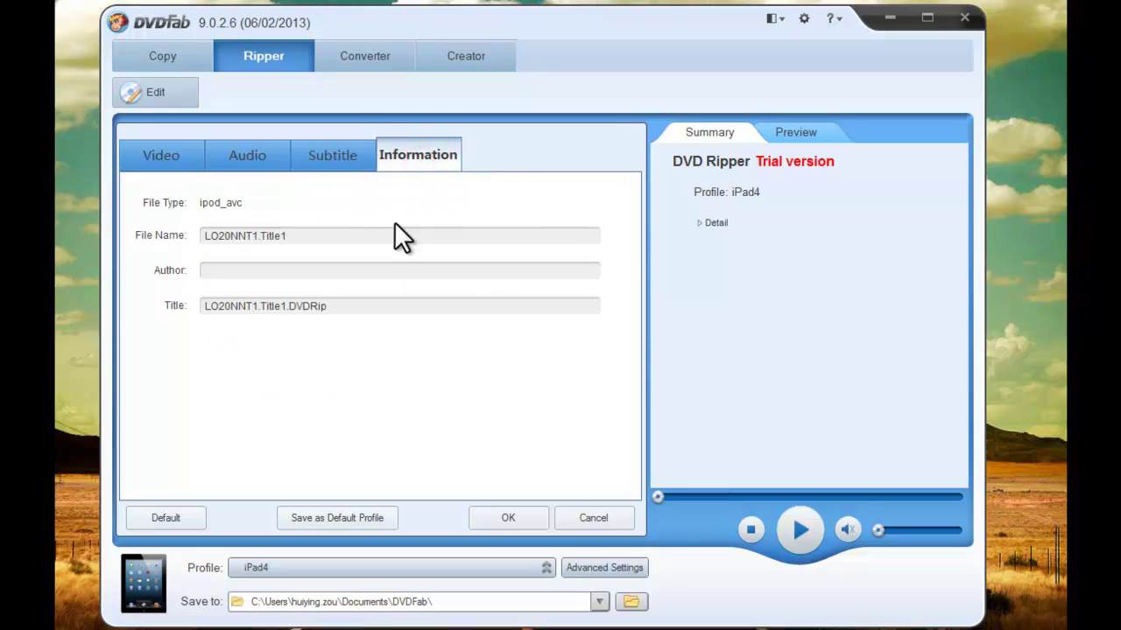
{"action": "left_click", "coordinate": [354, 234]}
{"action": "left_click", "coordinate": [351, 275]}
{"action": "left_click", "coordinate": [361, 306]}
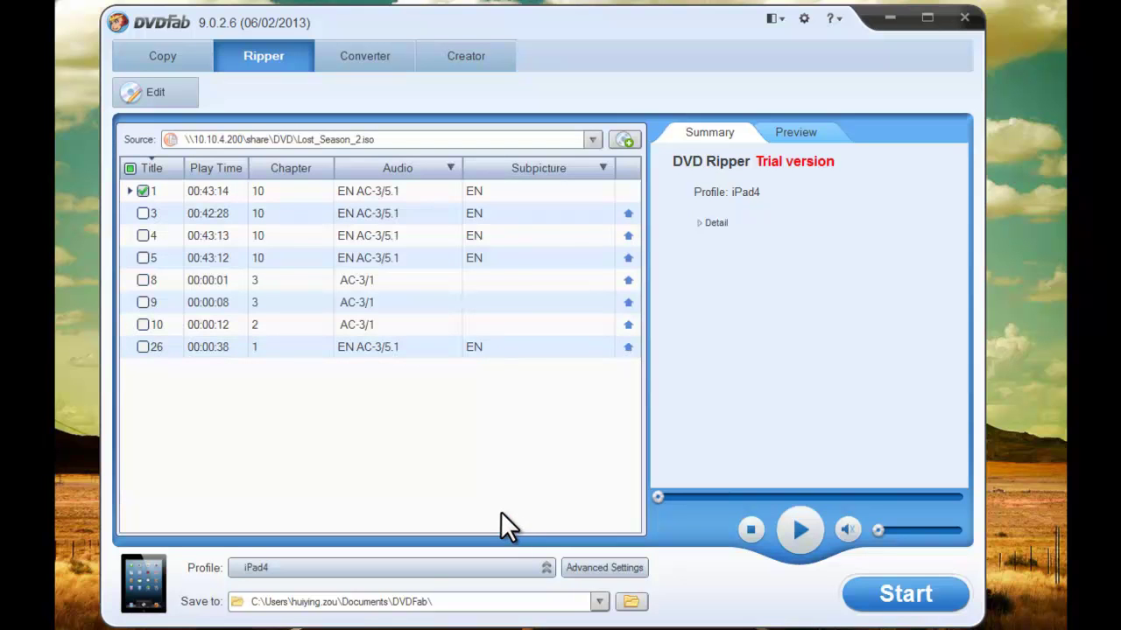
Open the video effect editor for title 1, try the 4:3 source aspect ratio and set it back to 16:9.
{"action": "left_click", "coordinate": [158, 93]}
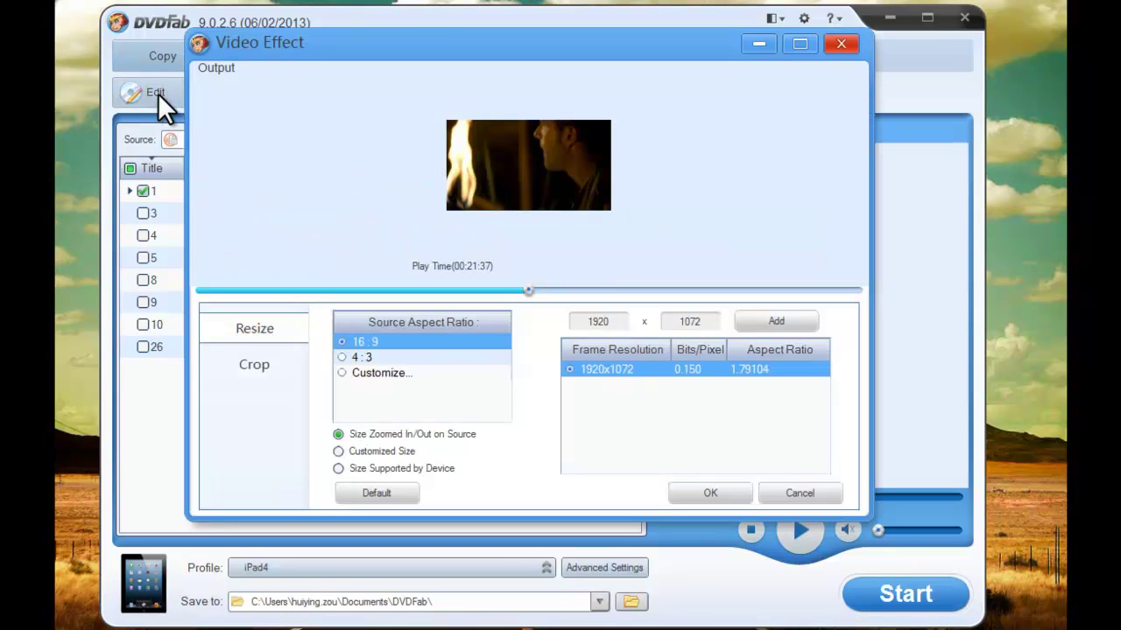
{"action": "left_click", "coordinate": [342, 357]}
{"action": "left_click", "coordinate": [339, 340]}
Try a smaller custom crop frame on the source picture, set cropping to Automatic and apply the video effects.
{"action": "left_click", "coordinate": [267, 364]}
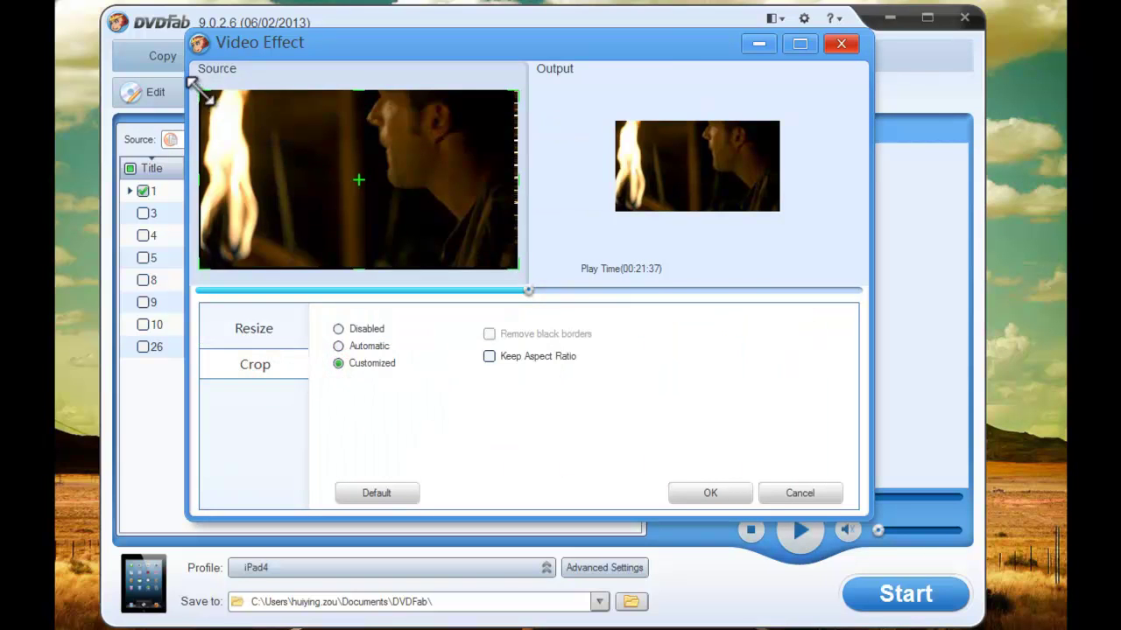
{"action": "left_click_drag", "start_coordinate": [201, 93], "coordinate": [248, 139]}
{"action": "left_click_drag", "start_coordinate": [324, 200], "coordinate": [298, 187]}
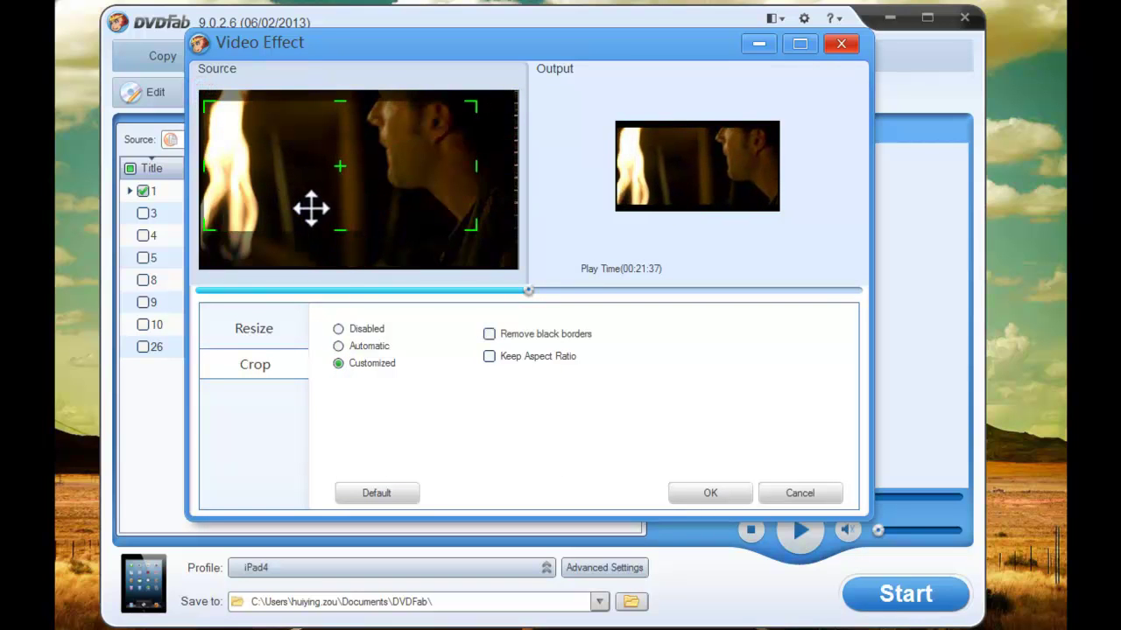
{"action": "left_click", "coordinate": [338, 347]}
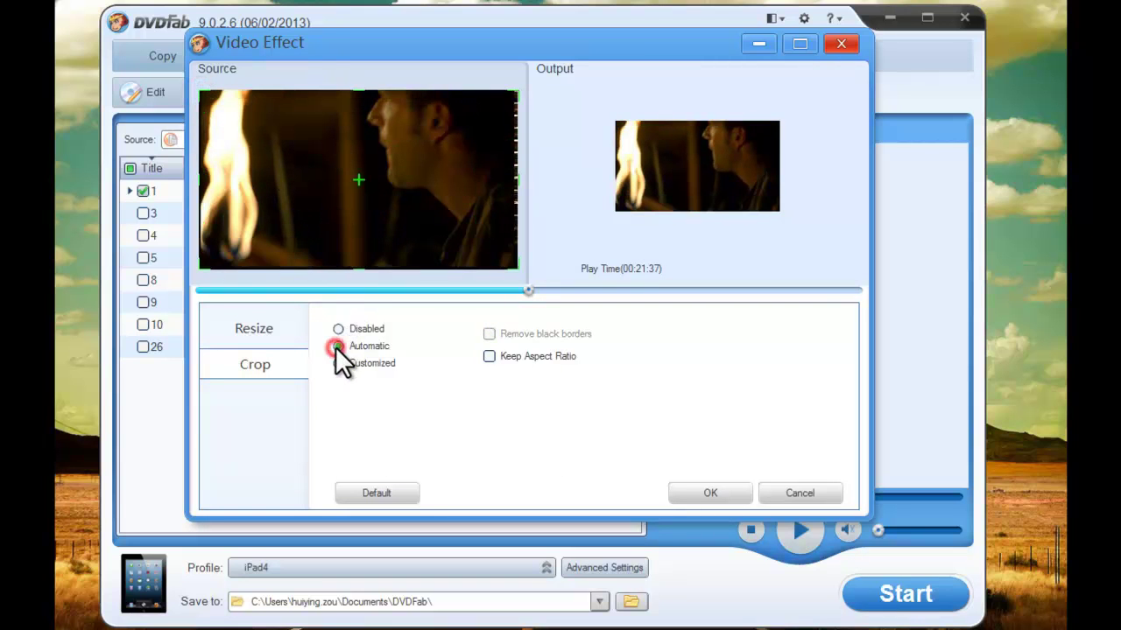
{"action": "left_click", "coordinate": [706, 494]}
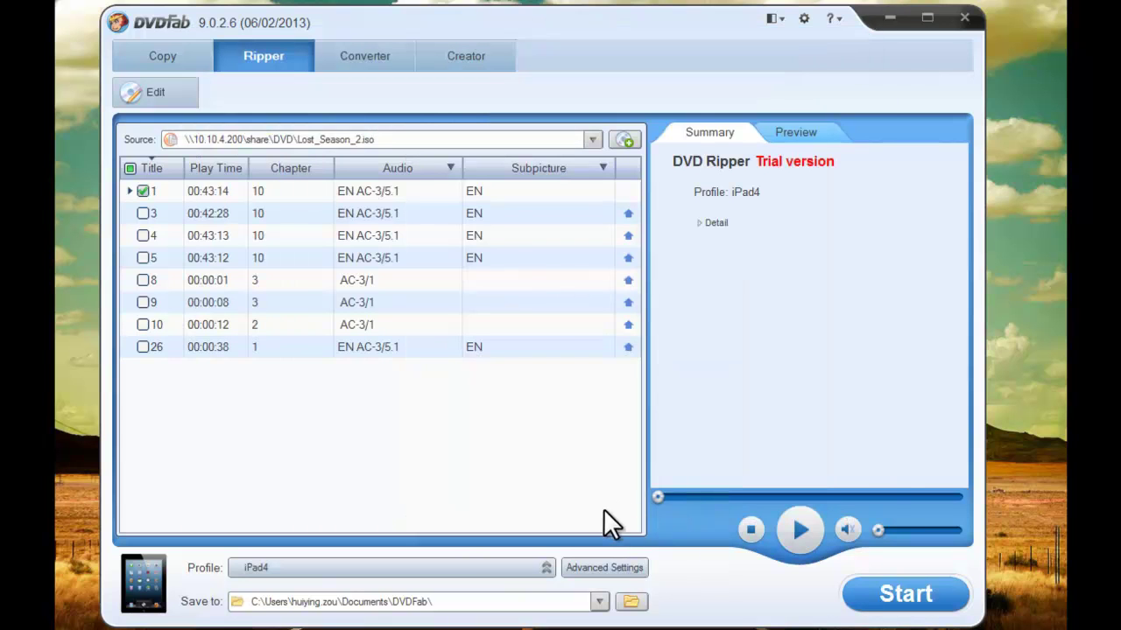
Play title 1 in the preview and start the DVD conversion.
{"action": "left_click", "coordinate": [797, 132]}
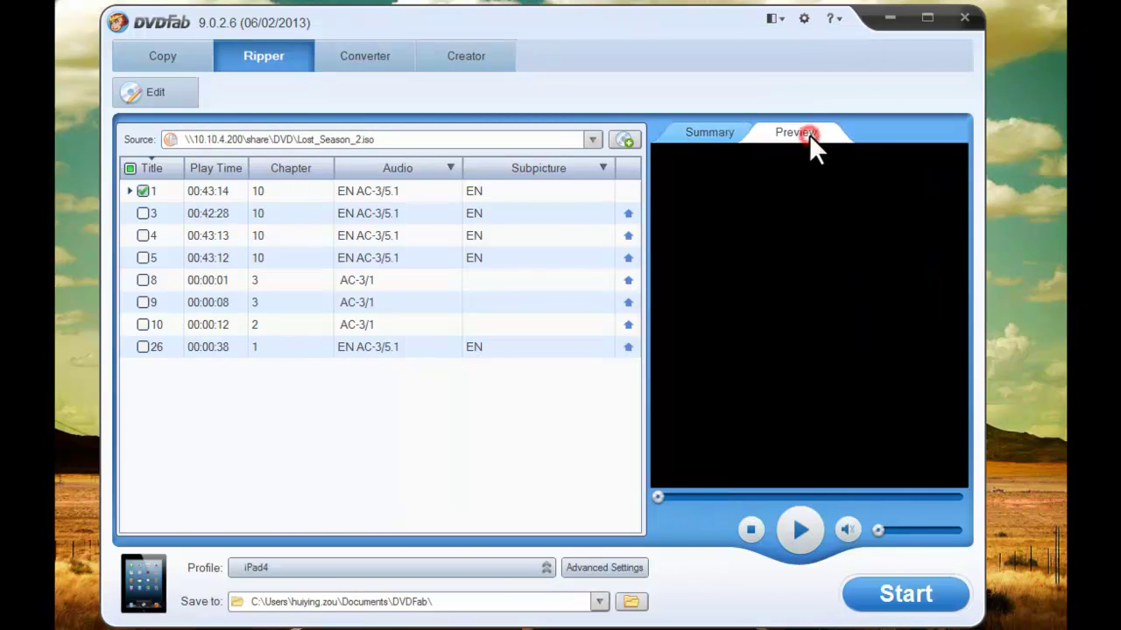
{"action": "left_click", "coordinate": [800, 529]}
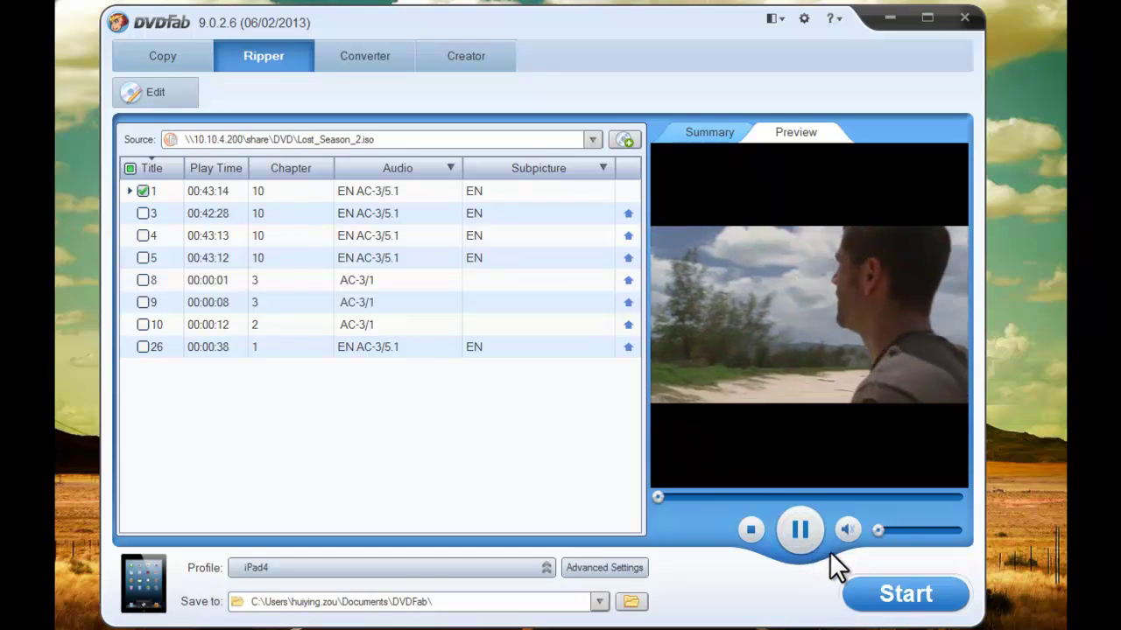
{"action": "left_click", "coordinate": [917, 611]}
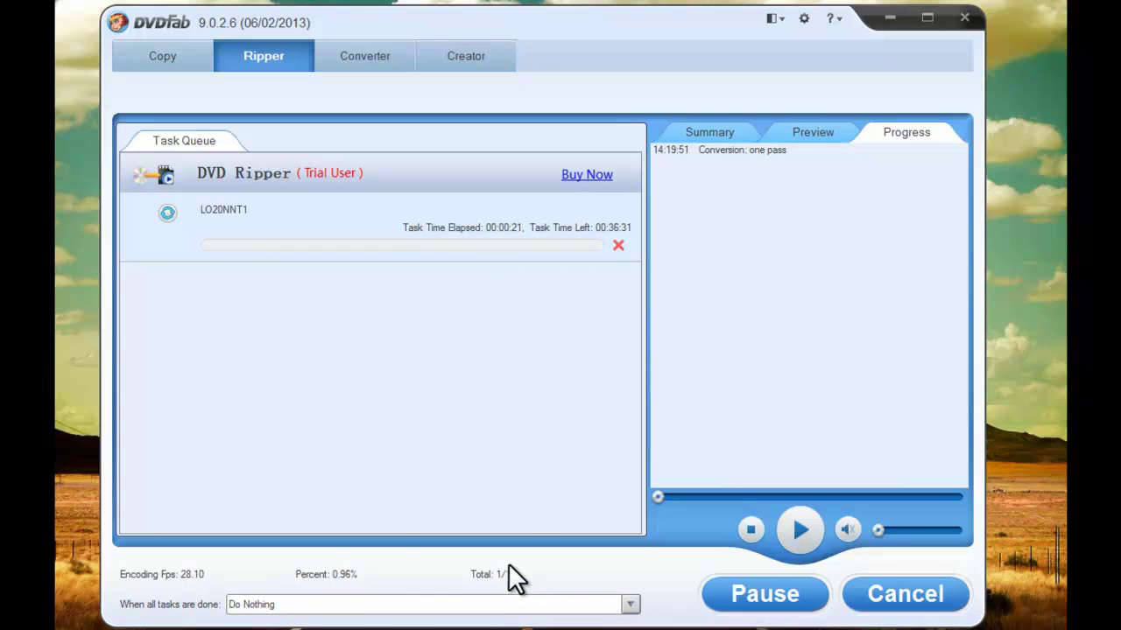
Check the running conversion's preview and summary, and set the action for when all tasks are done to Shut Down.
{"action": "left_click", "coordinate": [798, 132]}
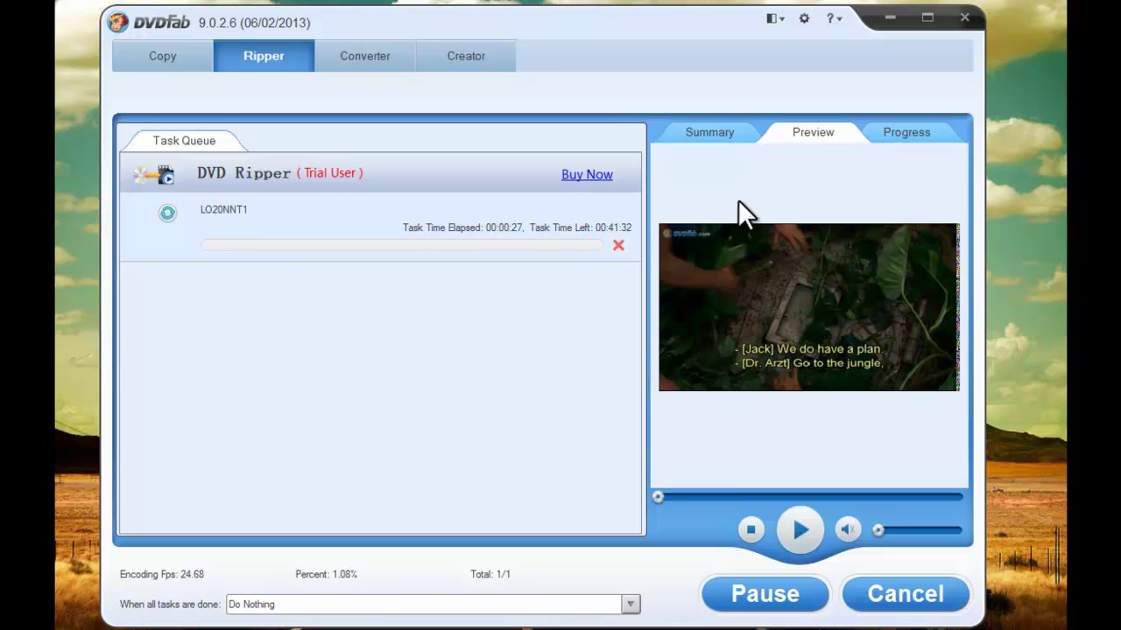
{"action": "left_click", "coordinate": [704, 136]}
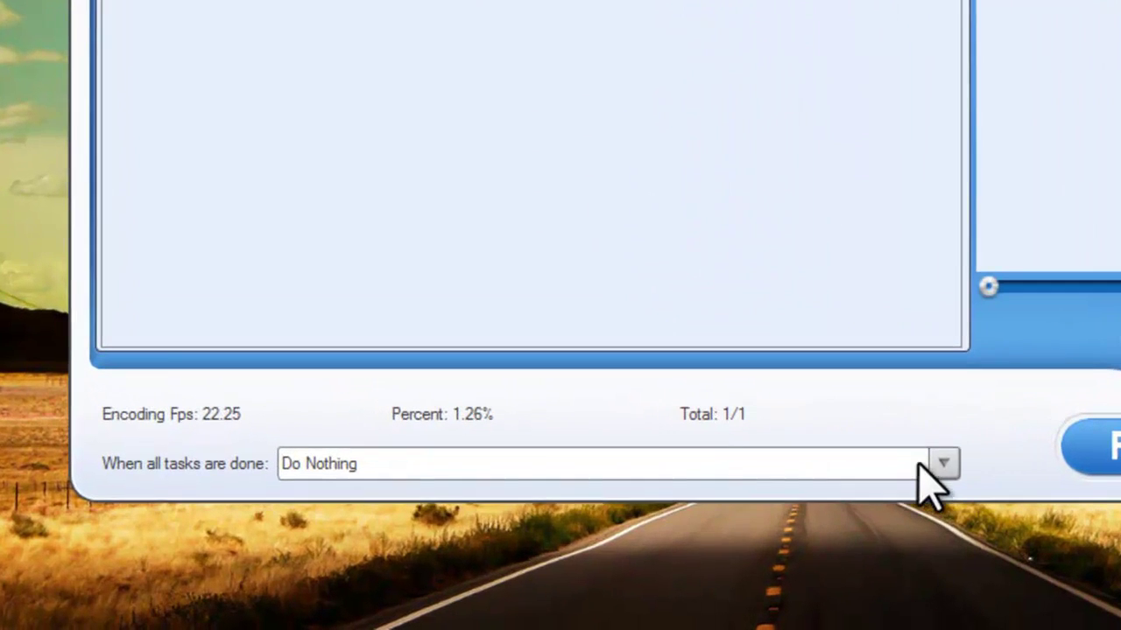
{"action": "left_click", "coordinate": [732, 508]}
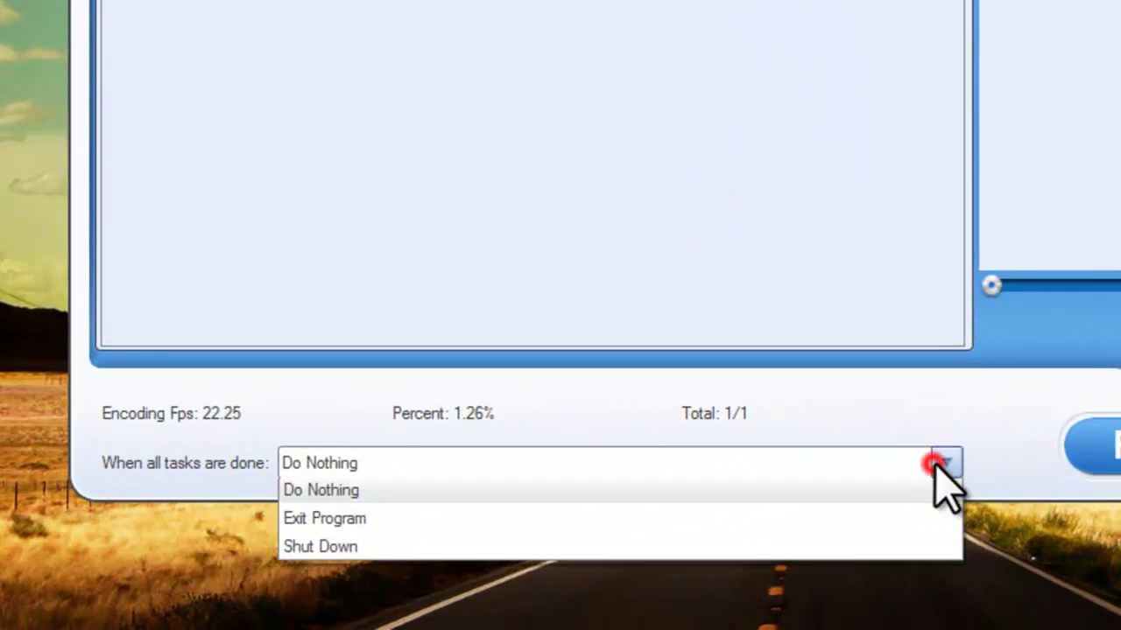
{"action": "left_click", "coordinate": [340, 564]}
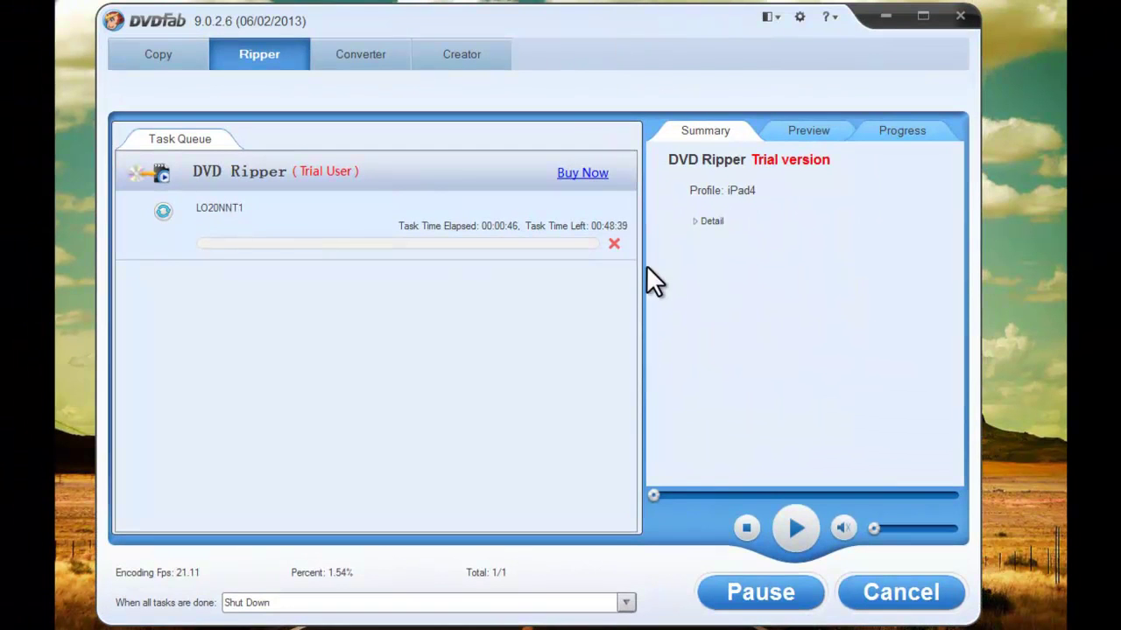
{"action": "left_click", "coordinate": [803, 130]}
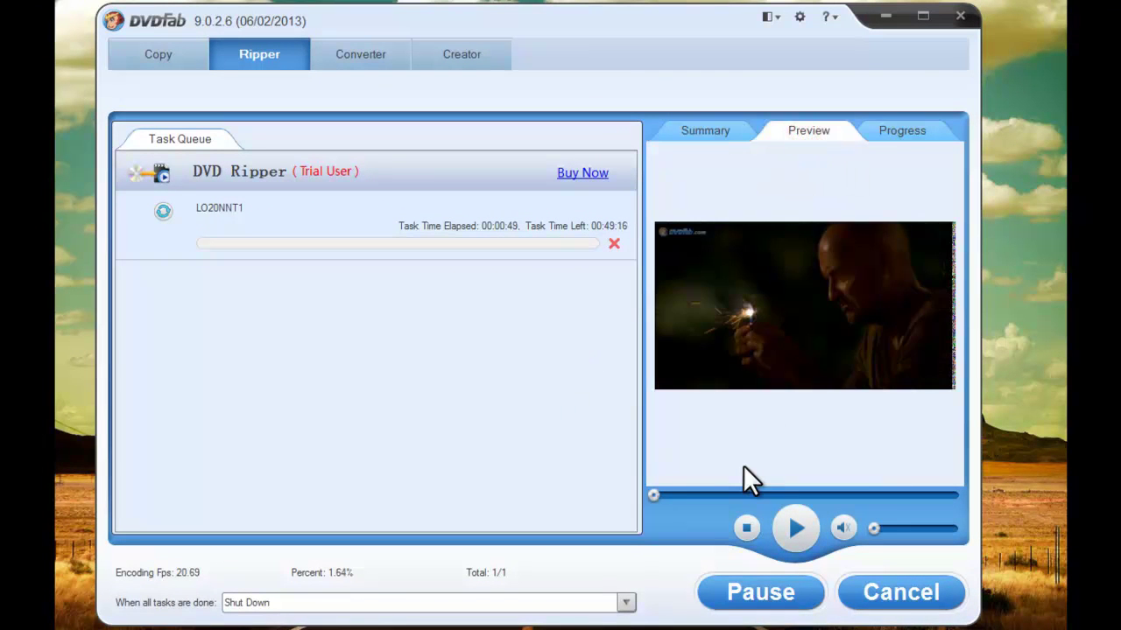